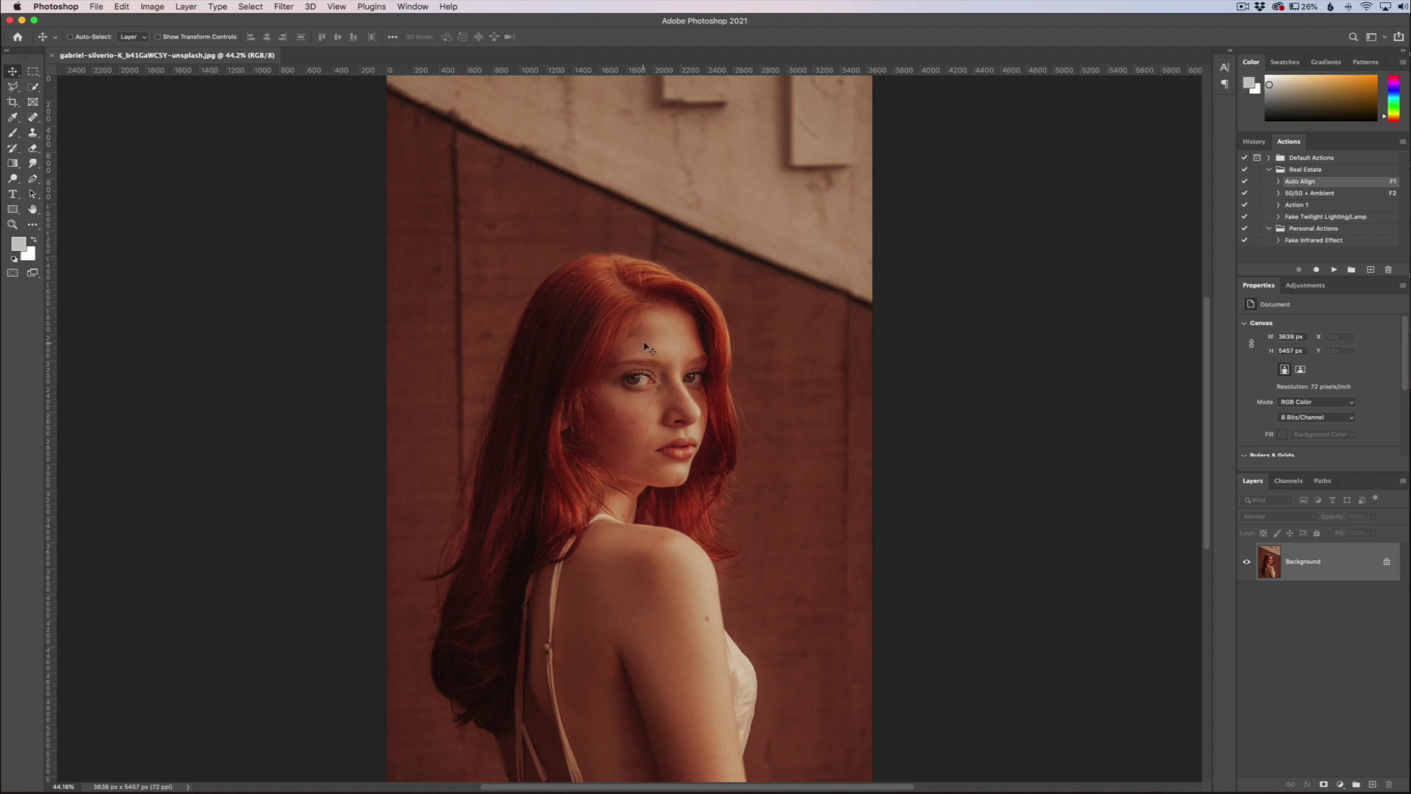
Step: Open Neural Filters on the portrait and view the description of the beta Photo Restoration filter
left_click(281, 8)
left_click(305, 58)
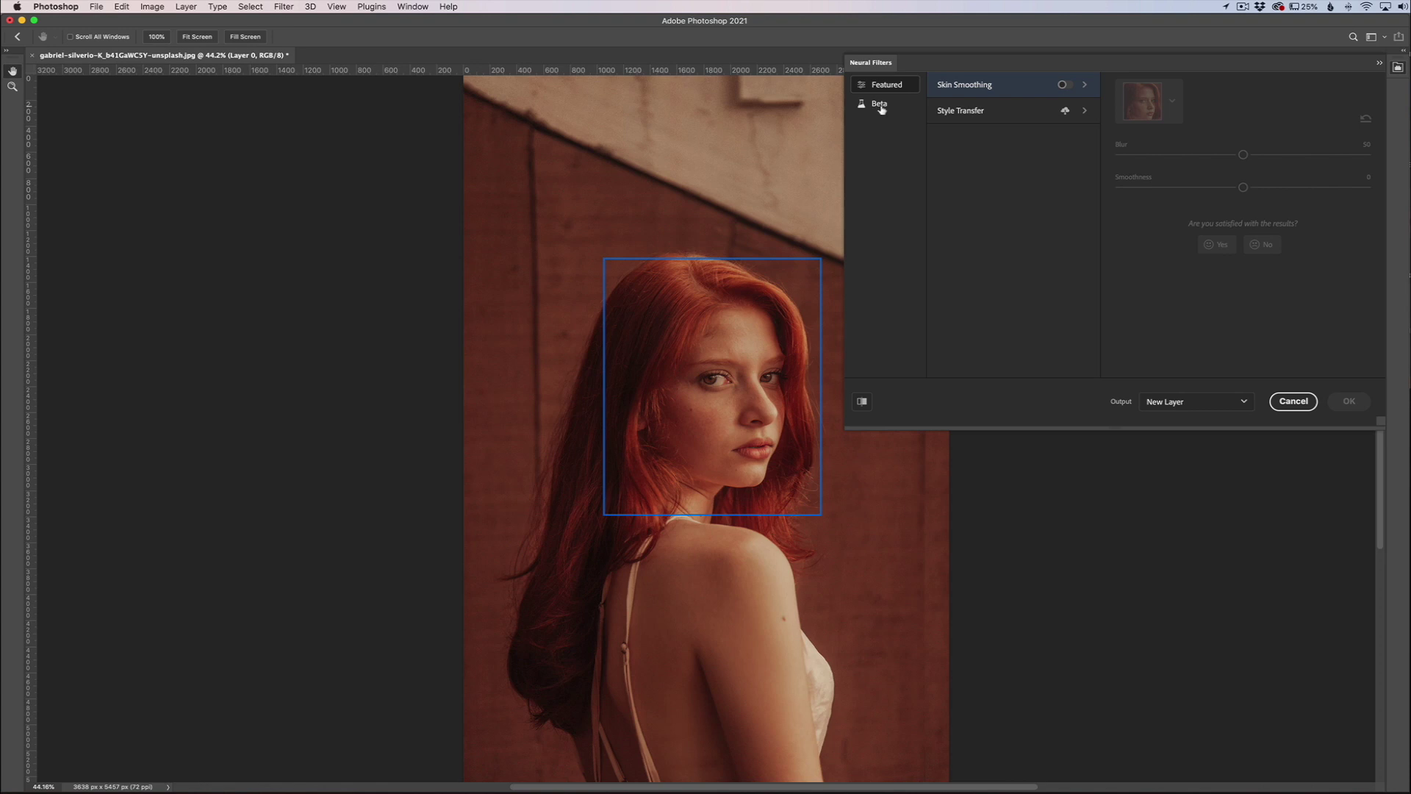
left_click(882, 109)
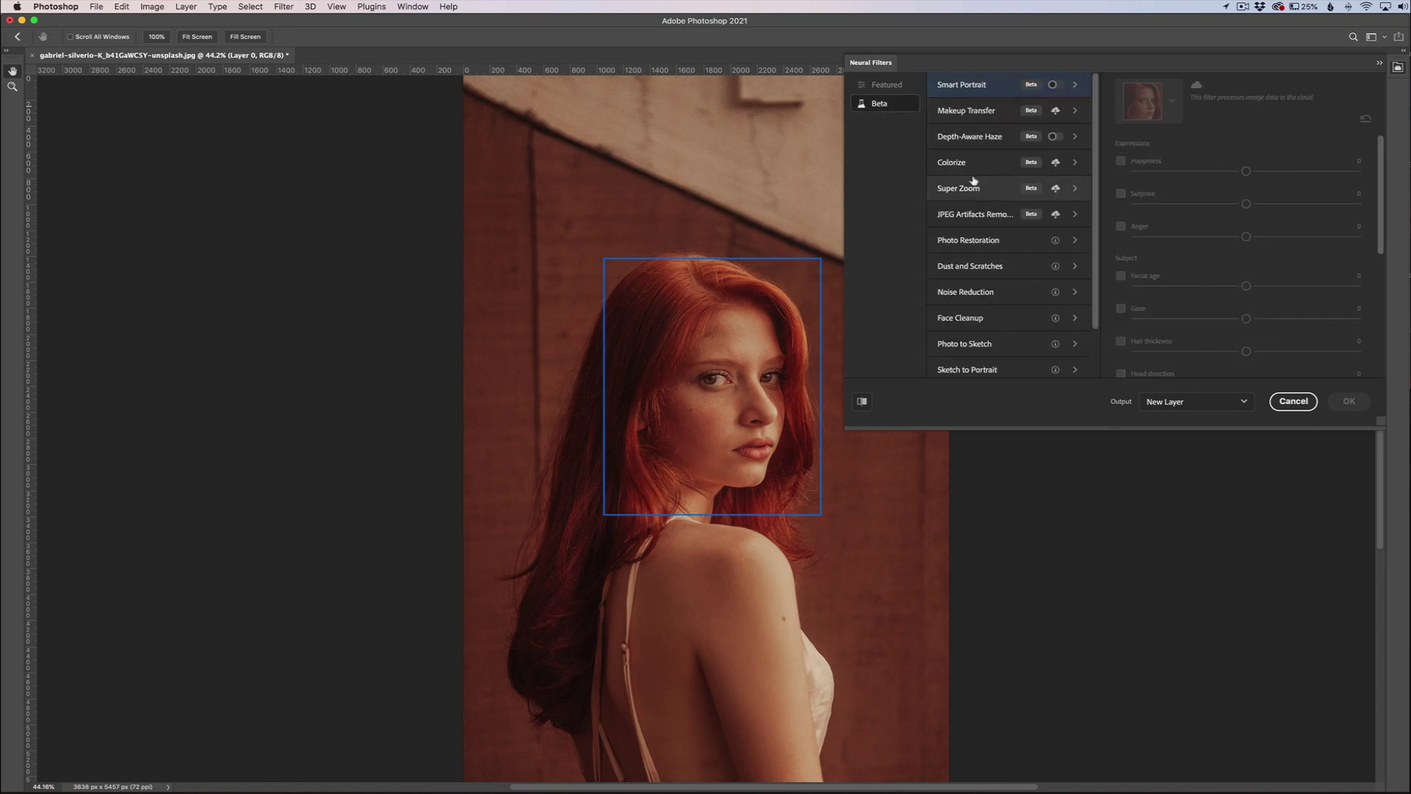
scroll(974, 180, "down", 2)
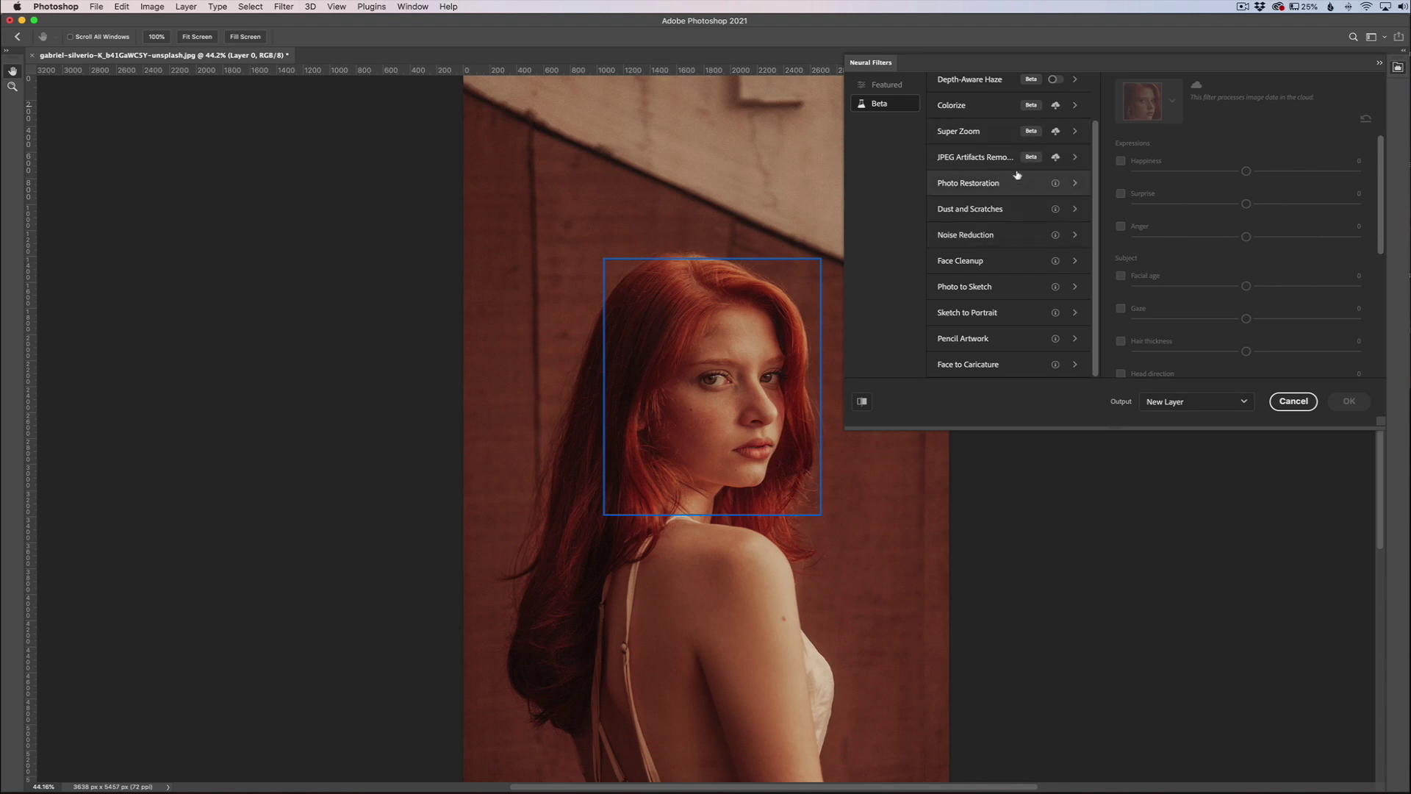
left_click(1004, 190)
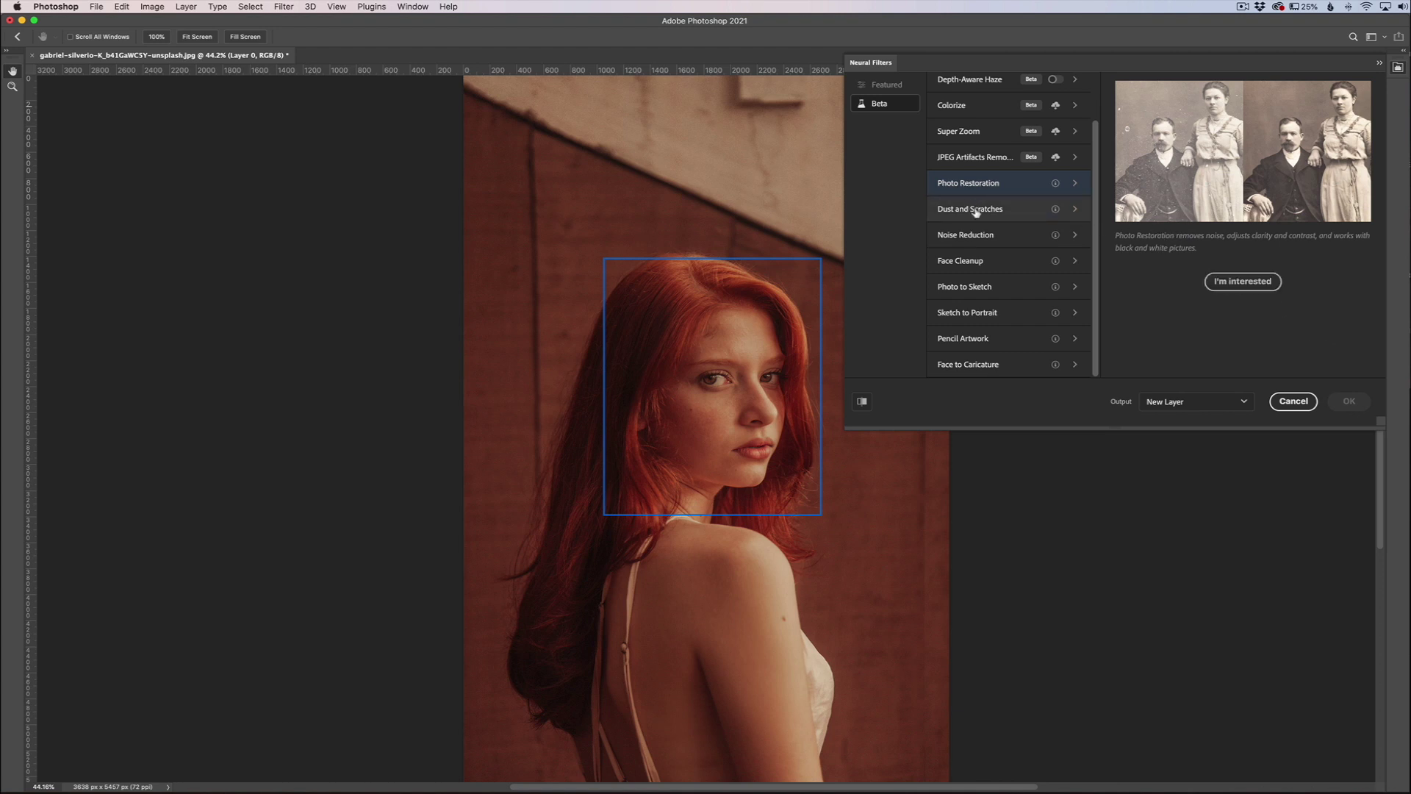
Step: Turn on the beta Depth-Aware Haze filter for the portrait
scroll(974, 211, "up", 3)
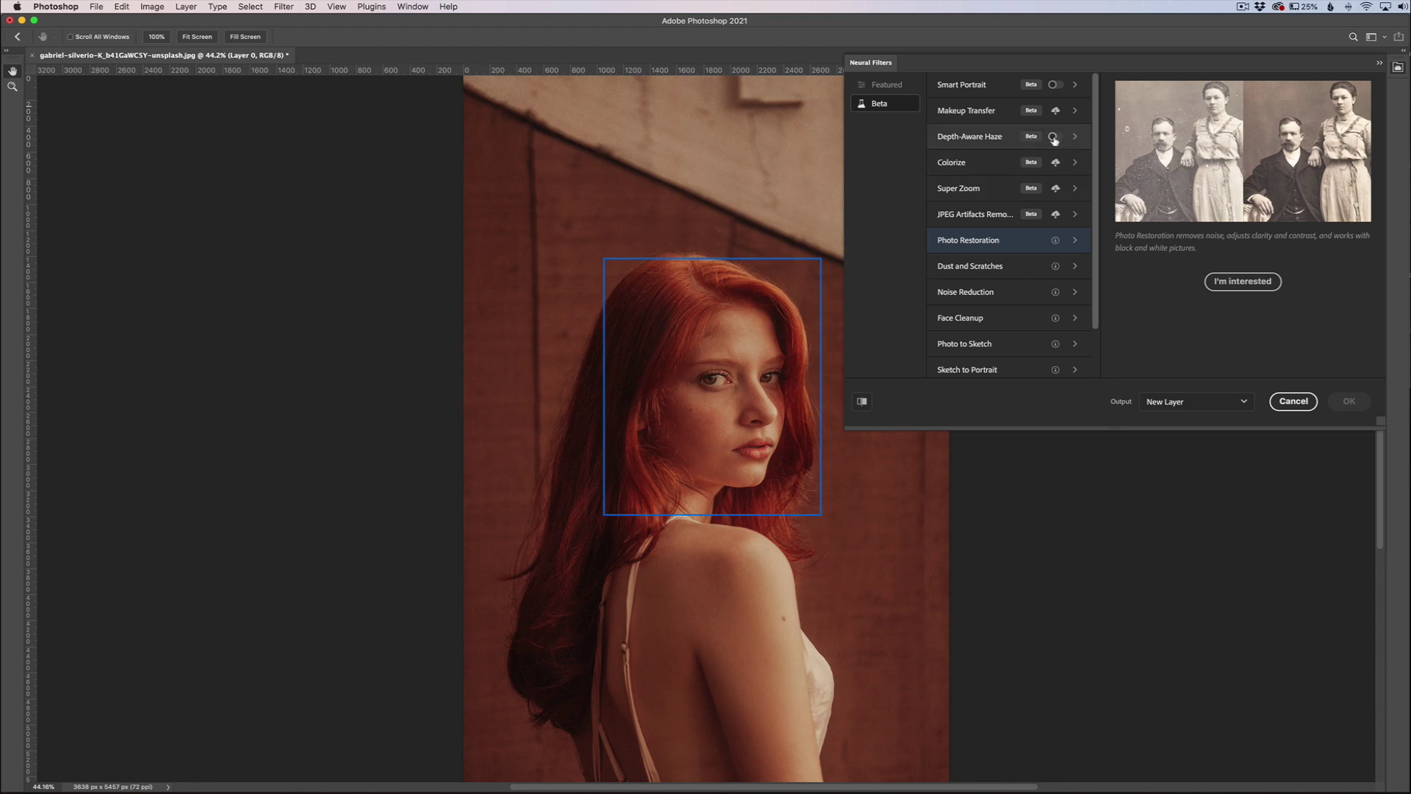
mouse_move(998, 142)
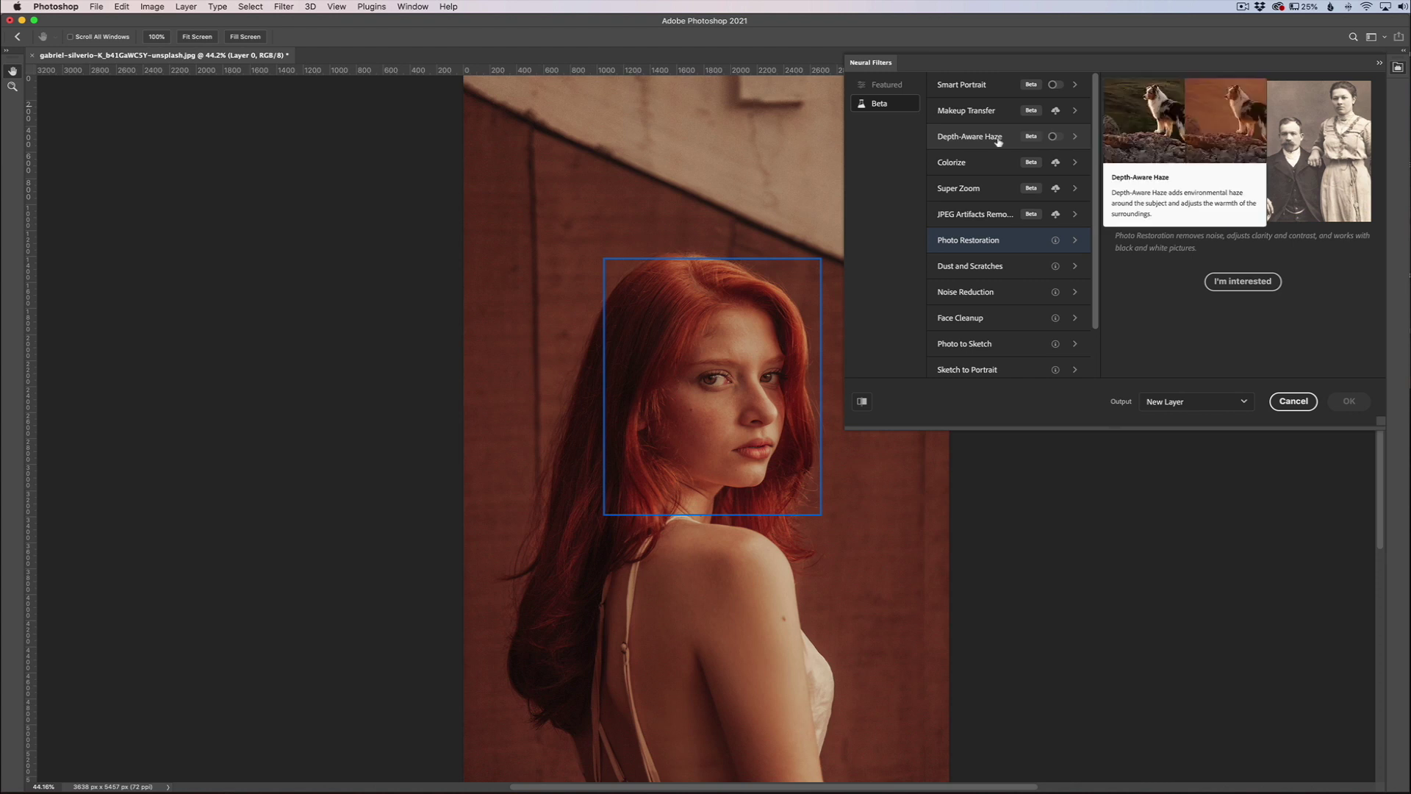
mouse_move(975, 89)
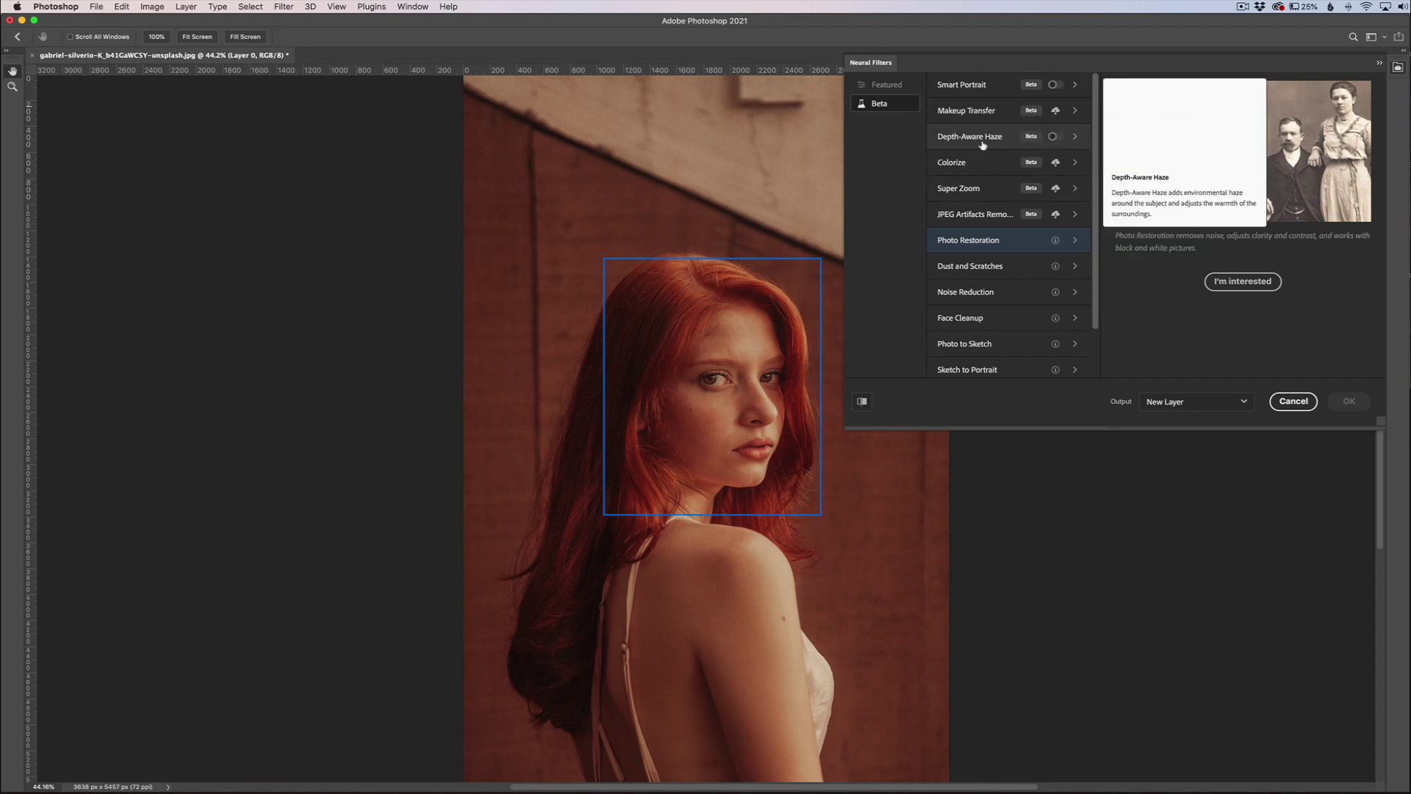
left_click(1053, 137)
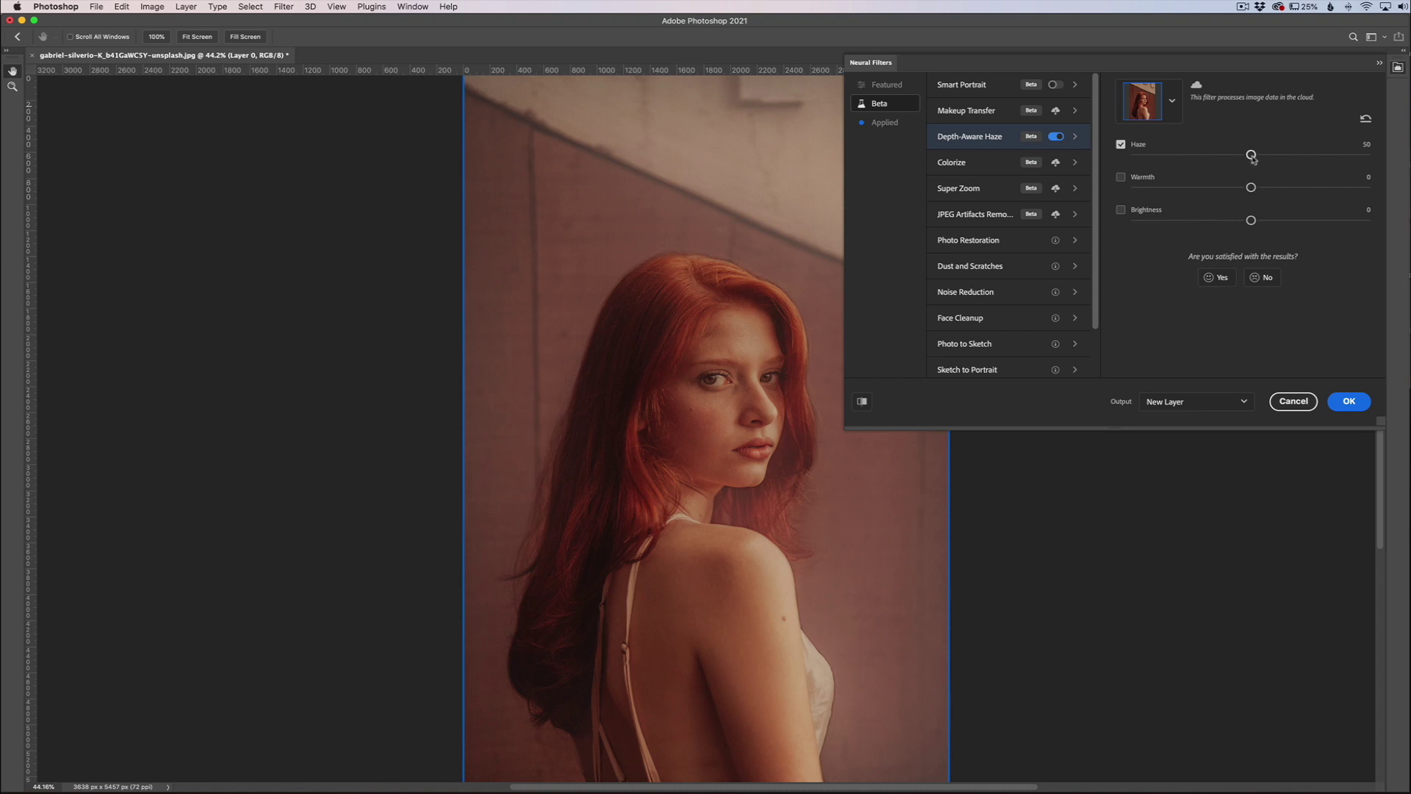
Step: Enable Warmth at 9 and Brightness in the haze filter, trying Brightness at 12, -50 and -8 before setting it to 3
left_click(1121, 177)
left_click_drag(1251, 189, 1272, 188)
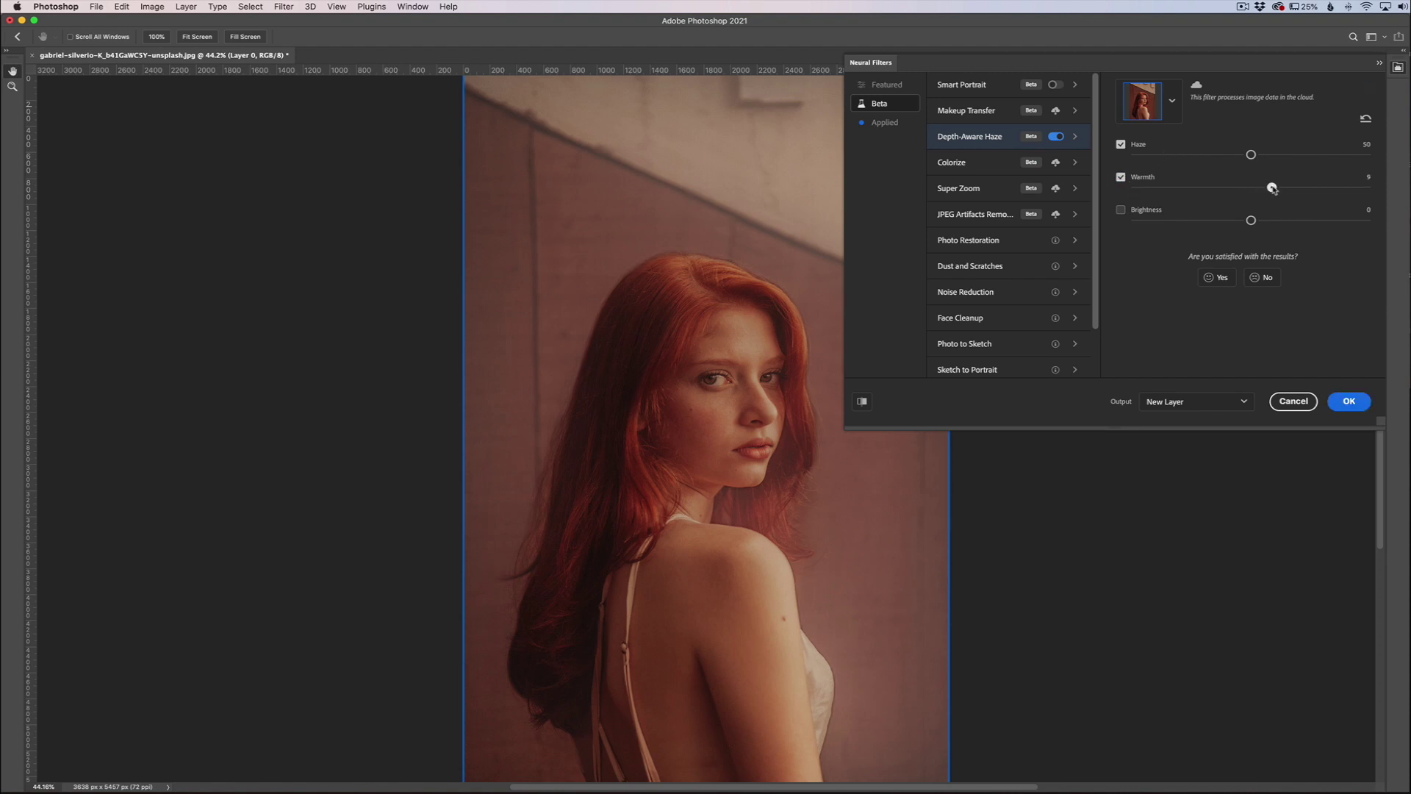
left_click(1121, 211)
left_click_drag(1251, 221, 1279, 222)
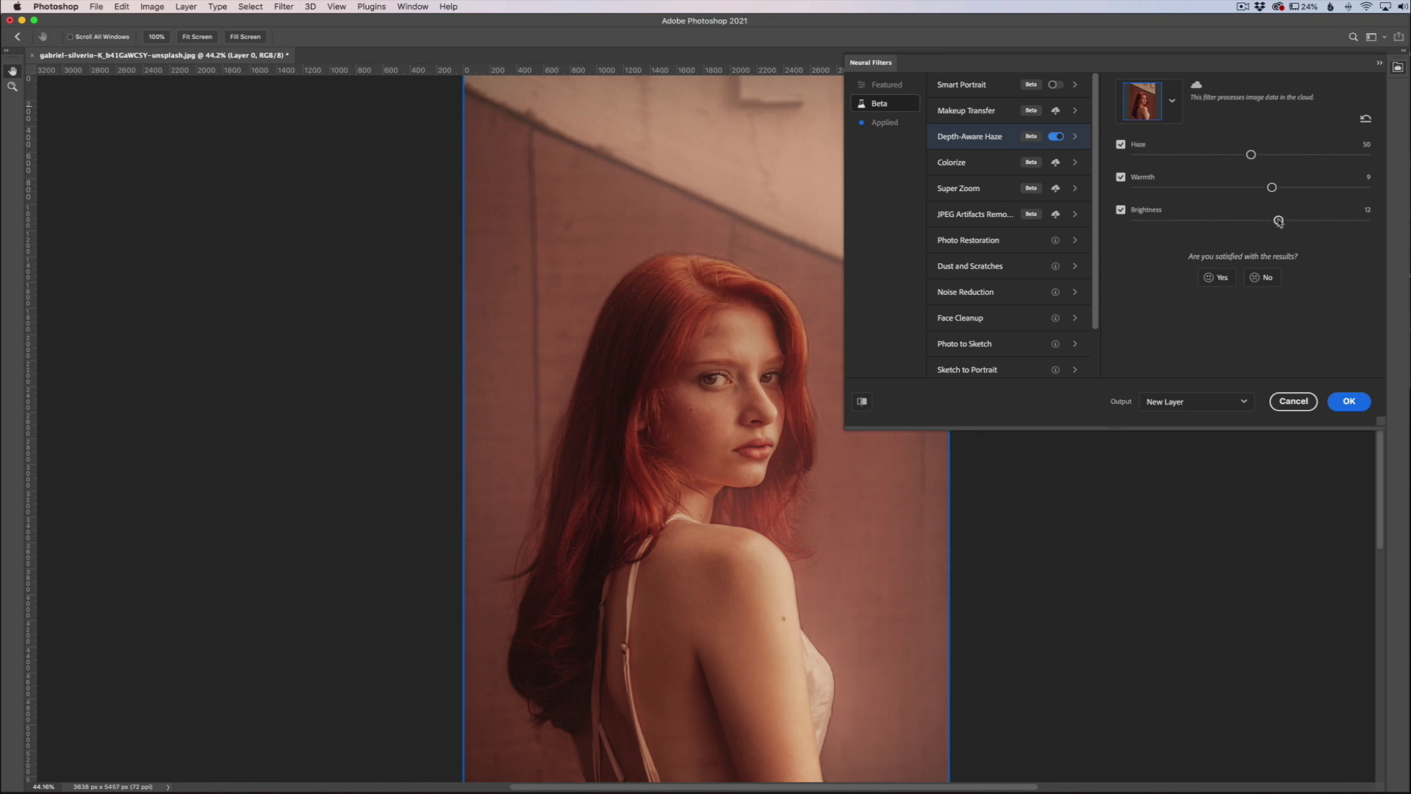
left_click_drag(1279, 222, 1103, 225)
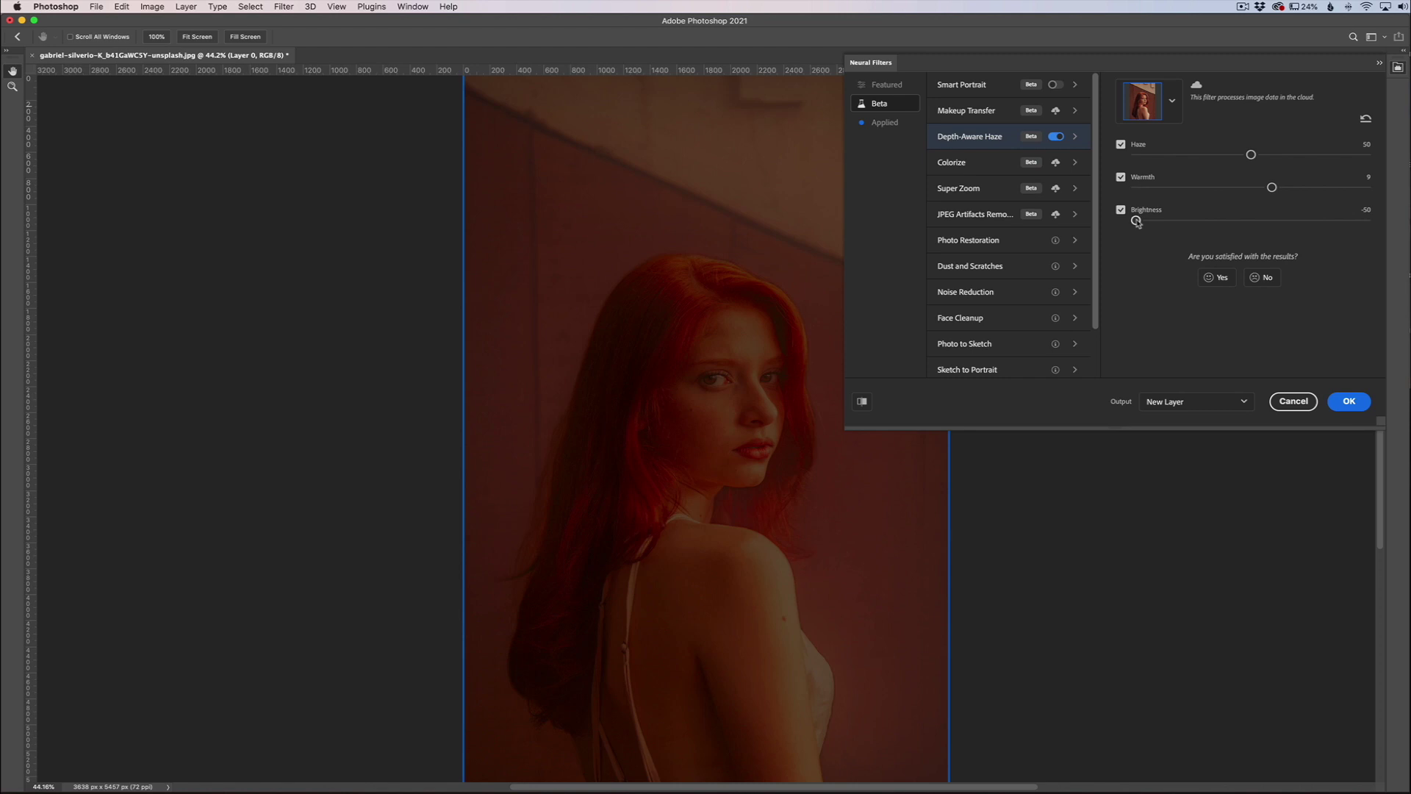
left_click_drag(1136, 220, 1232, 222)
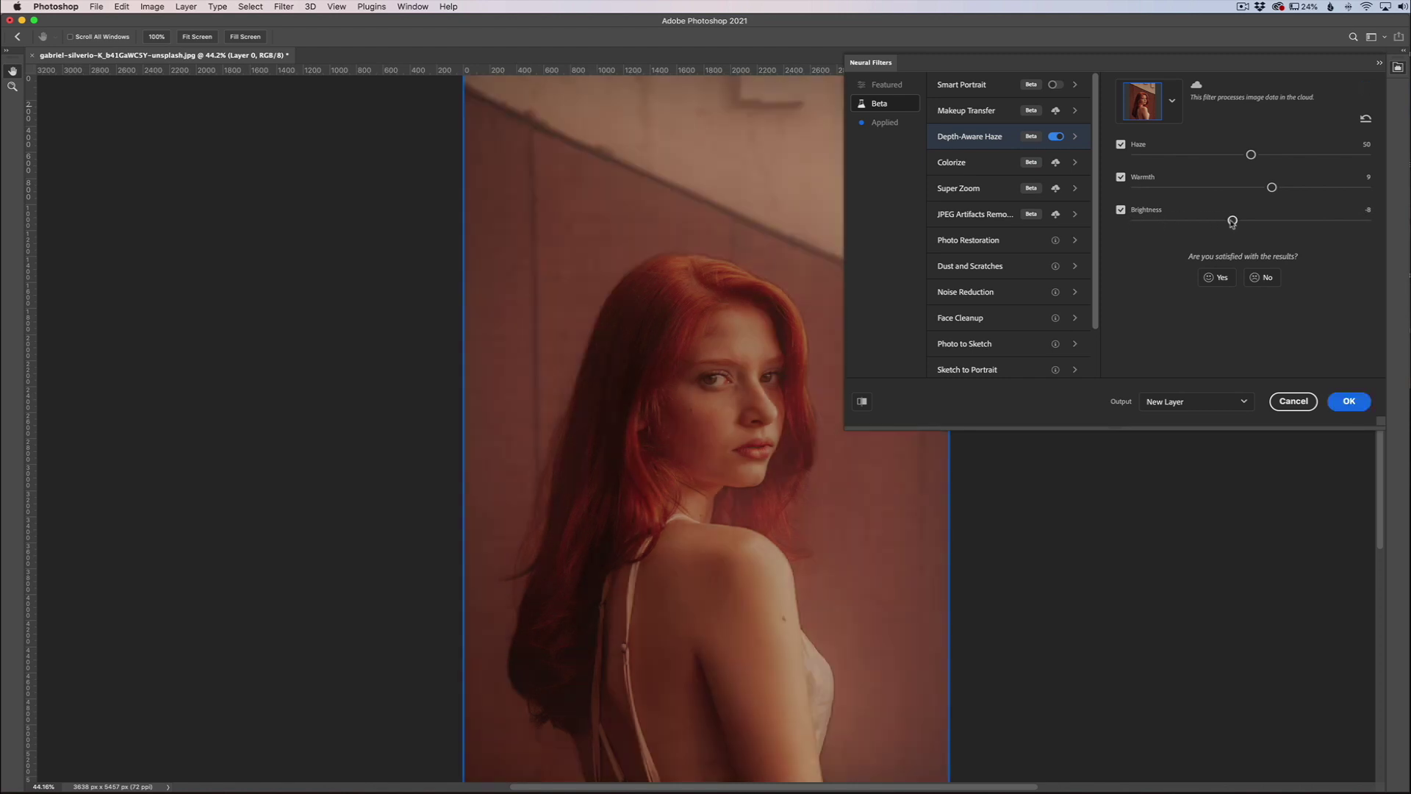
left_click_drag(1232, 223, 1259, 223)
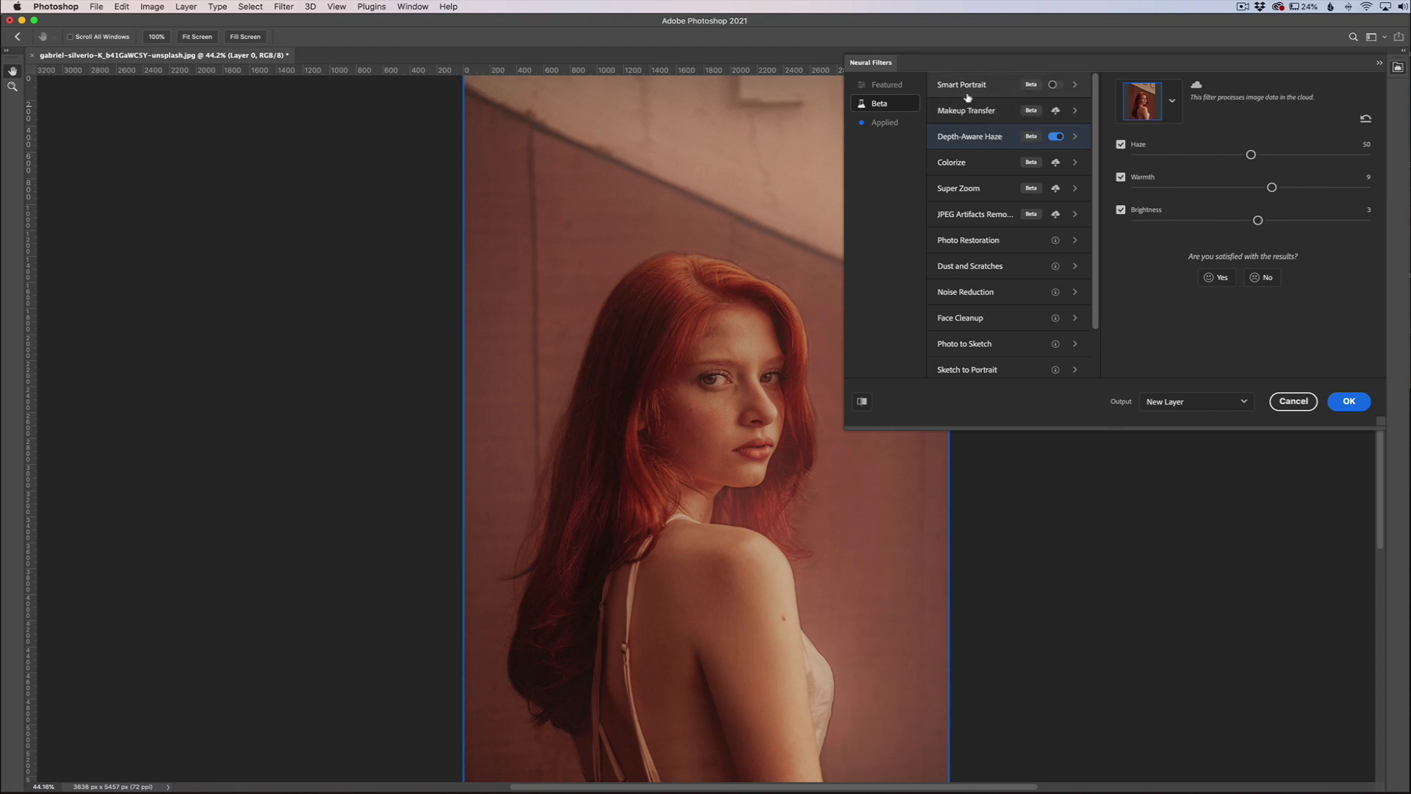
Step: Disable the Haze, Warmth and Brightness adjustments of the Depth-Aware Haze filter
mouse_move(991, 94)
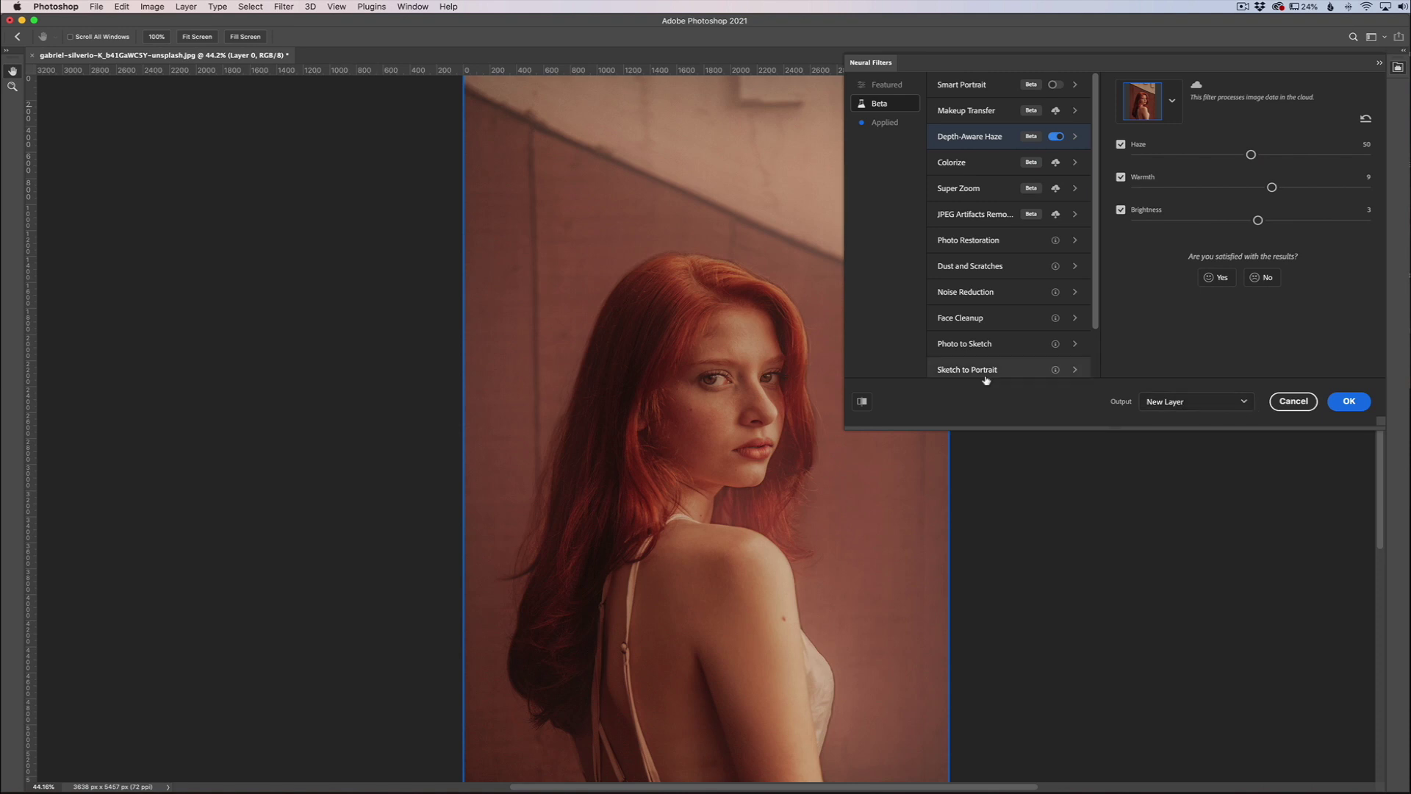
left_click(1121, 144)
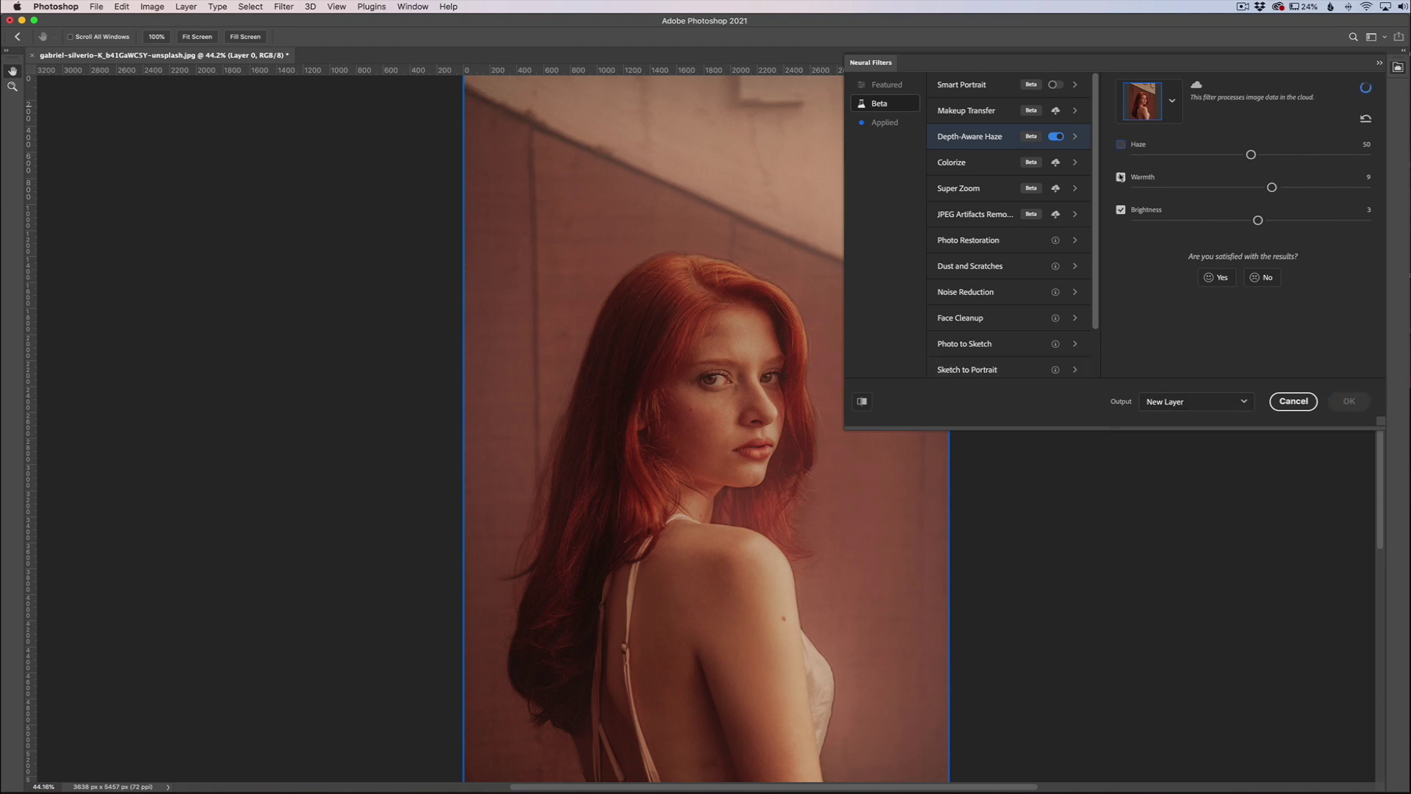
left_click(1121, 177)
left_click(1121, 211)
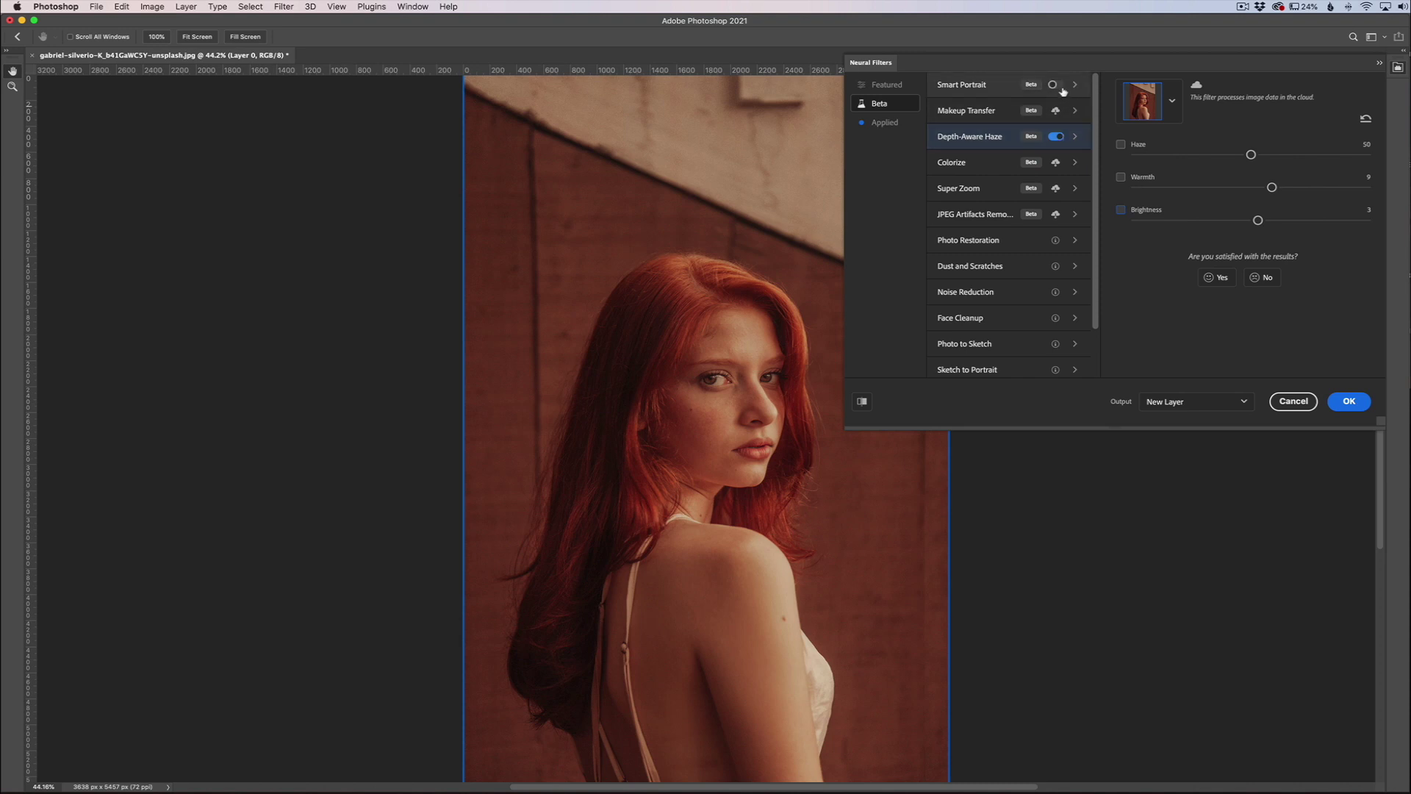
Step: Turn on the Smart Portrait filter and look through its expression and subject settings
mouse_move(1057, 88)
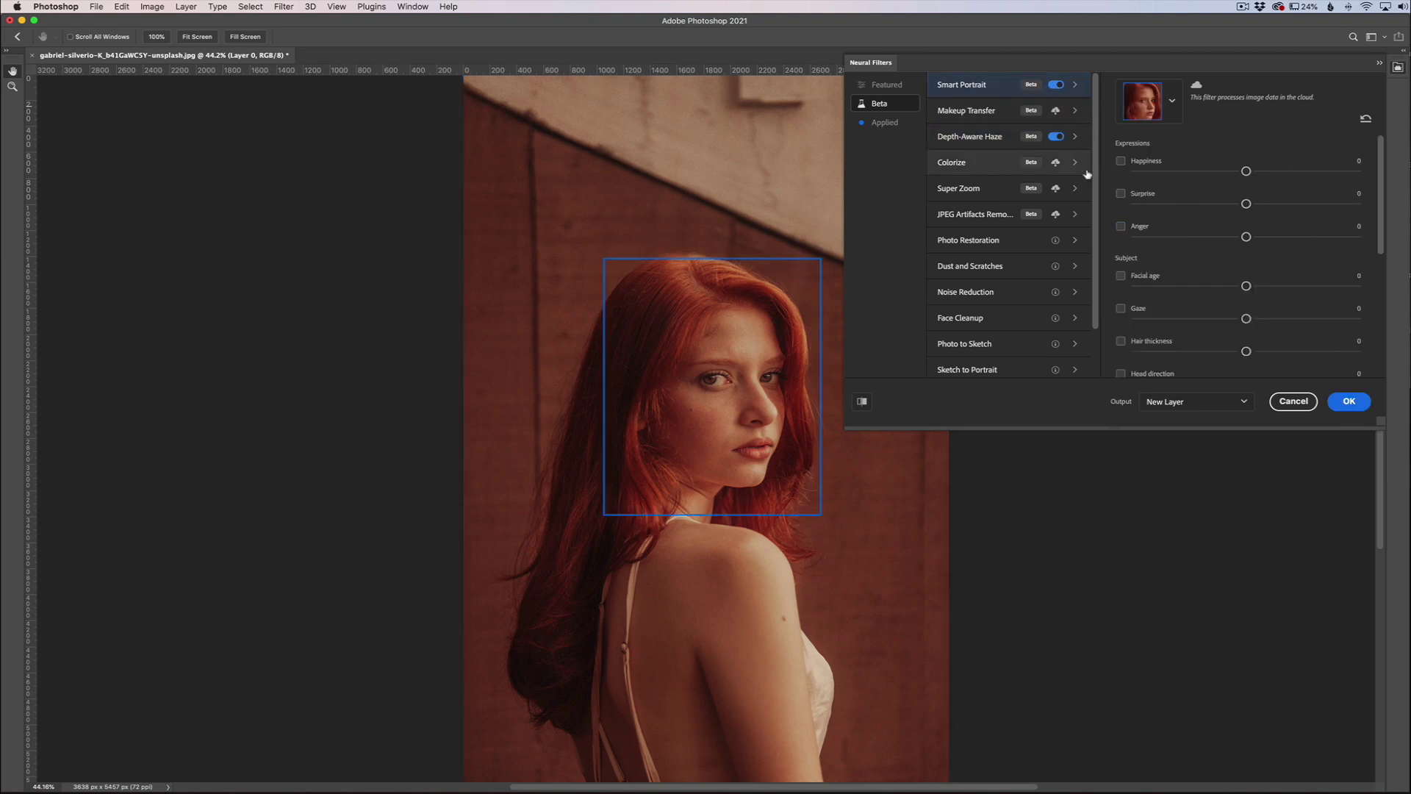
scroll(1258, 276, "down", 5)
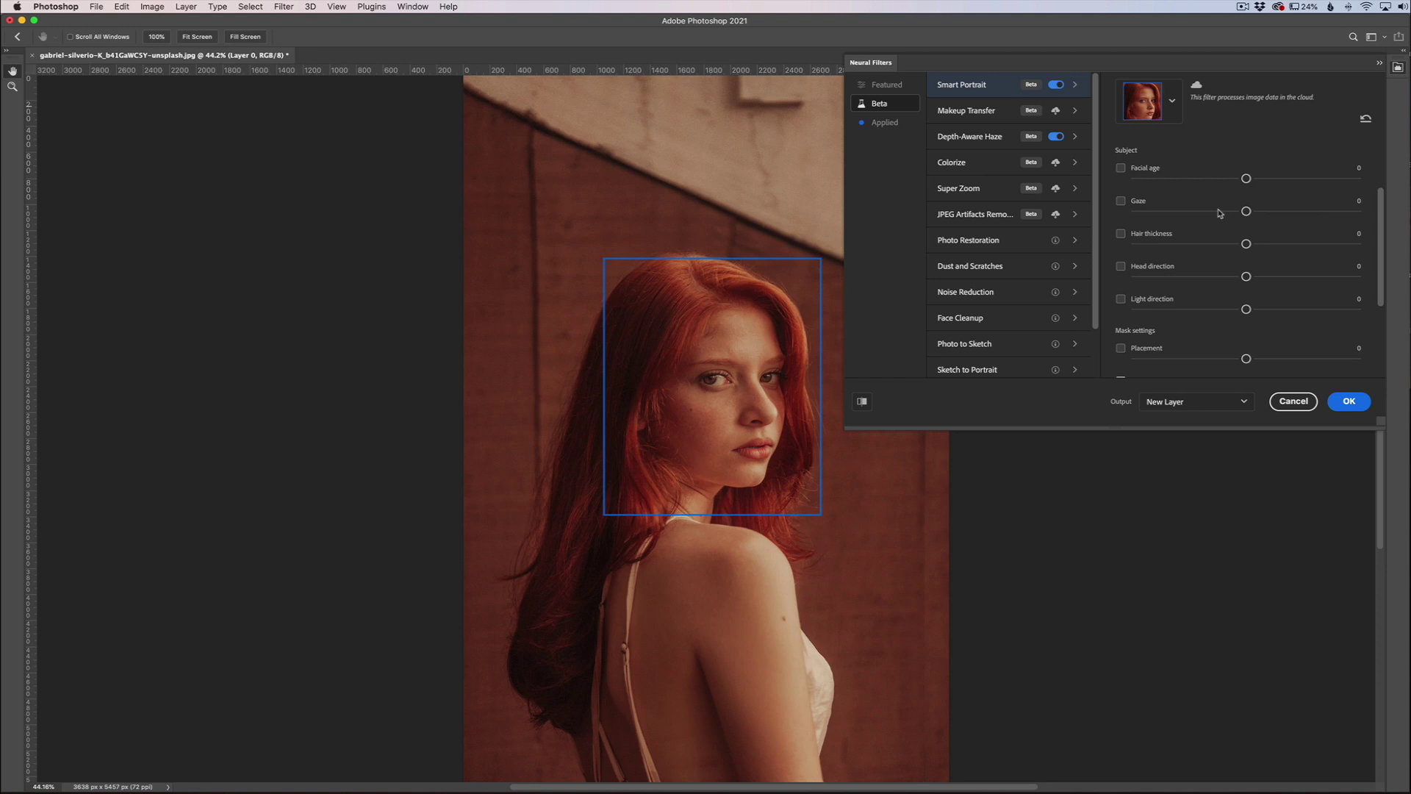
scroll(1221, 213, "up", 3)
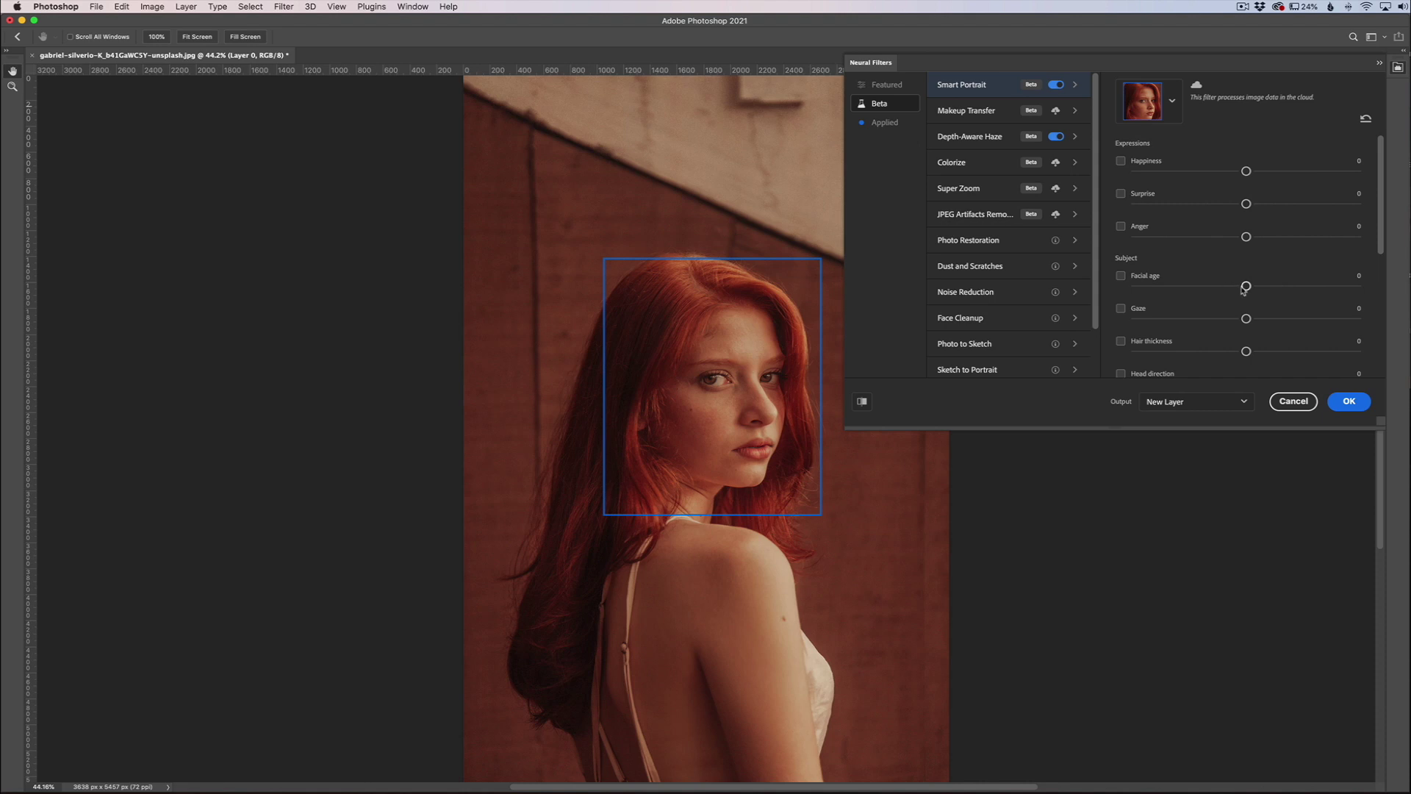
Step: Enable Facial age in Smart Portrait, try it at 50, and return it to 0
left_click(1121, 275)
left_click_drag(1248, 289, 1358, 290)
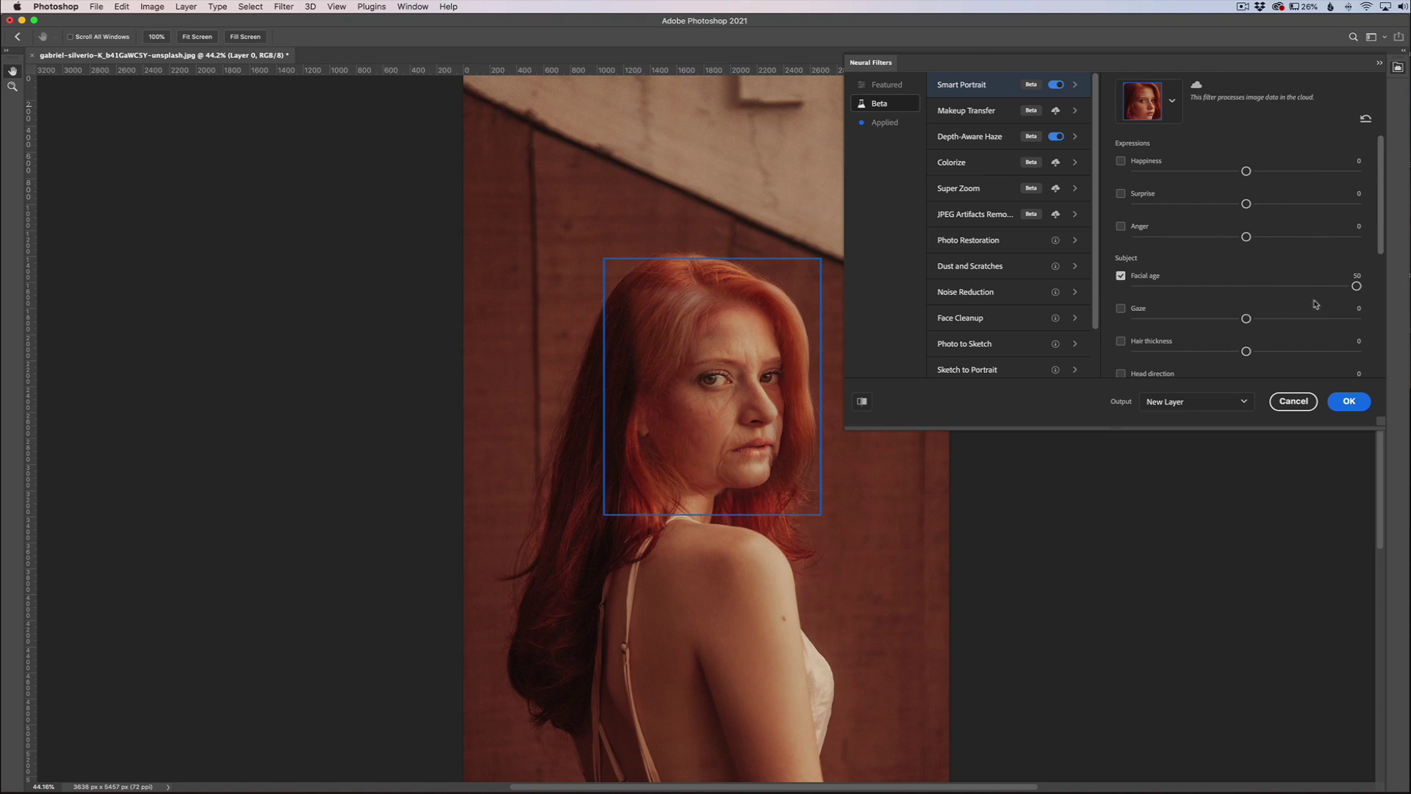
left_click_drag(1356, 287, 1248, 287)
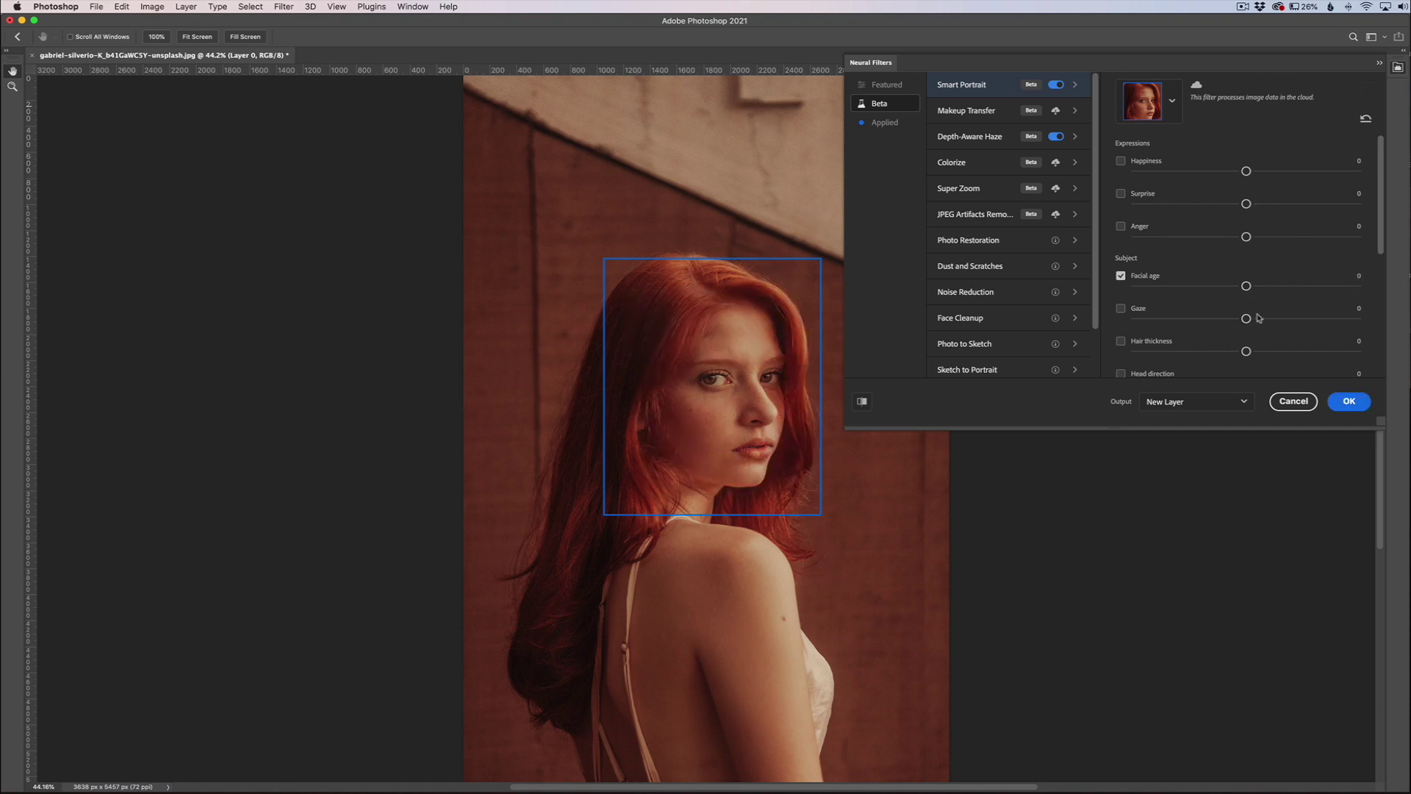
Step: Disable Facial age, set Hair thickness to 50, and compare the portrait with and without the thicker hair
scroll(1254, 328, "down", 2)
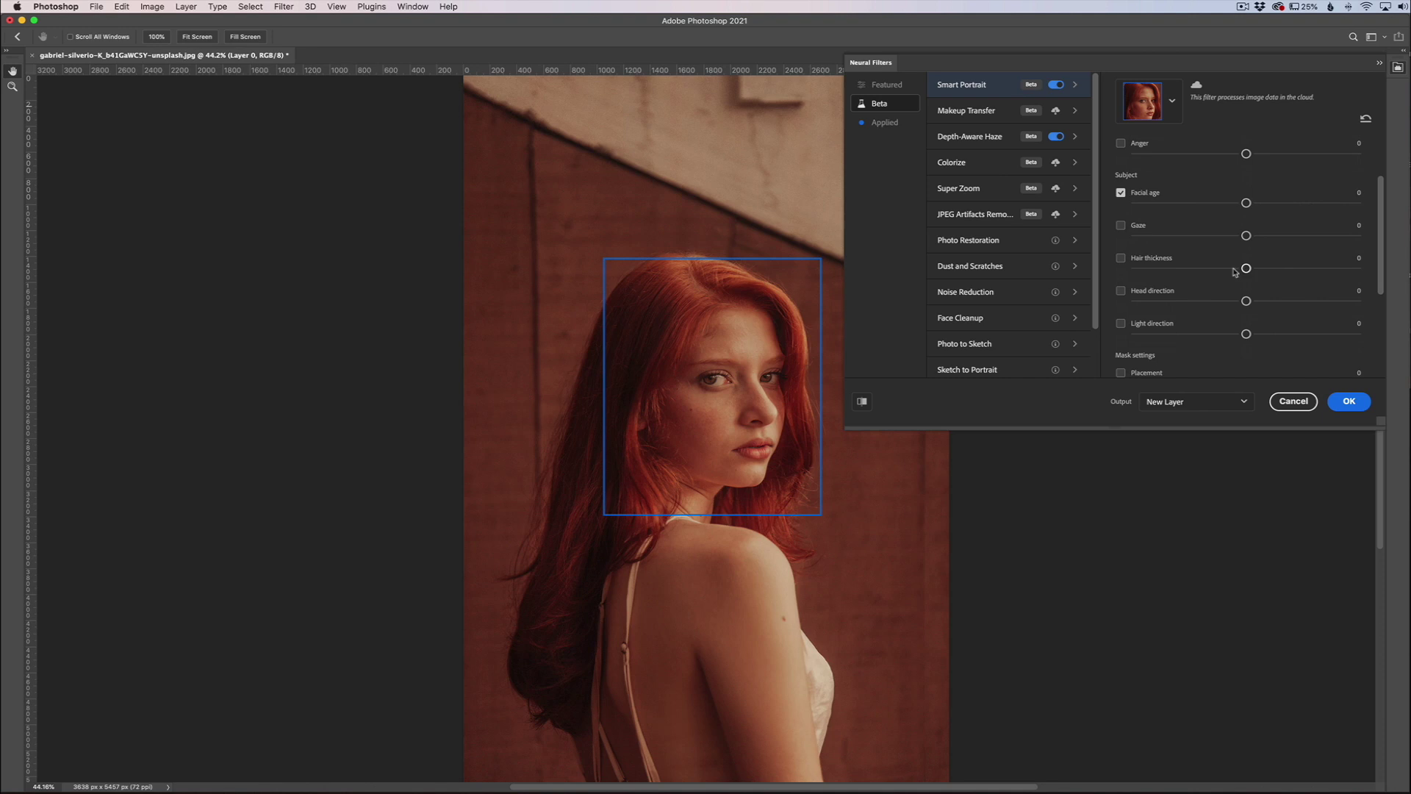
left_click(1121, 259)
left_click(1121, 194)
left_click_drag(1246, 268, 1373, 270)
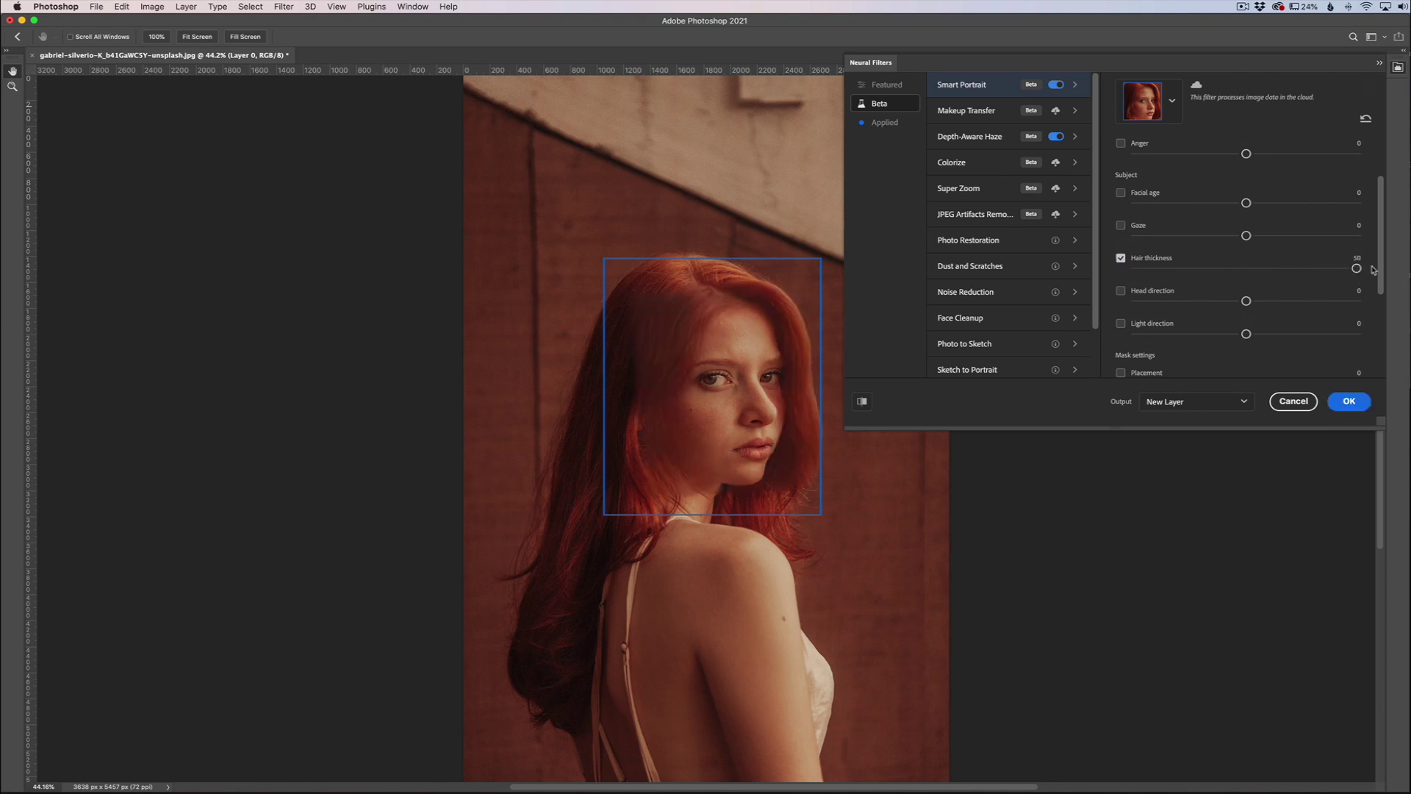
left_click(1120, 259)
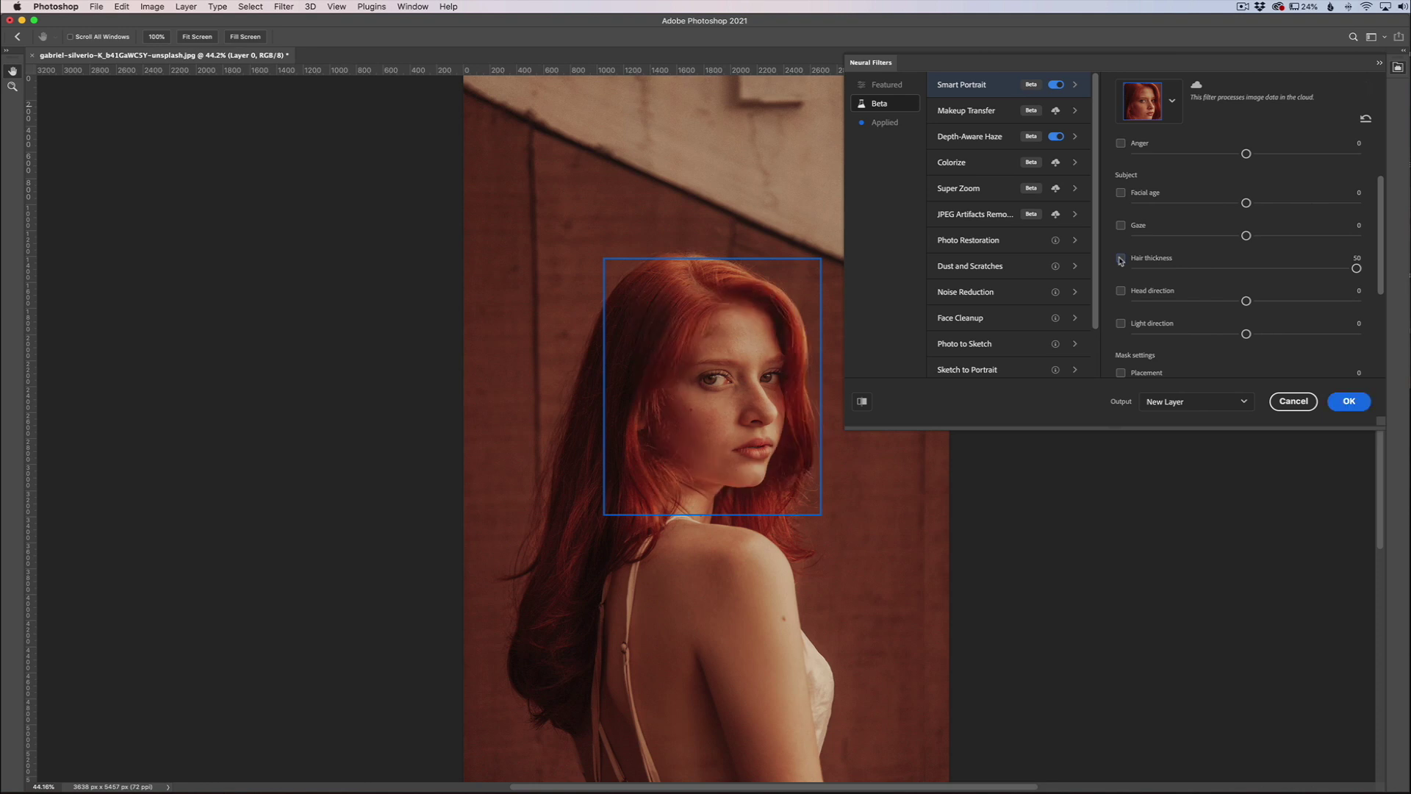
left_click(1121, 258)
scroll(1345, 313, "down", 2)
scroll(1339, 315, "up", 5)
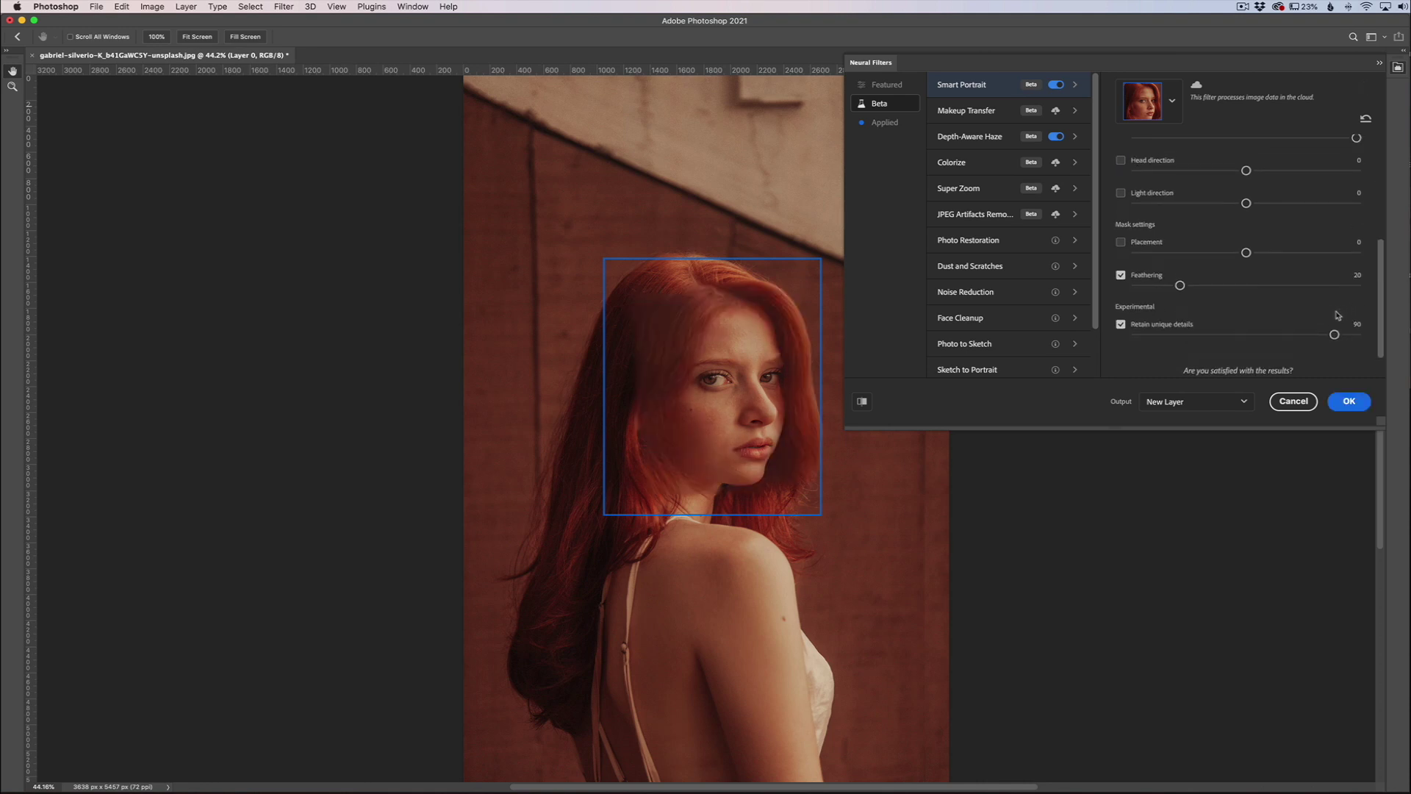